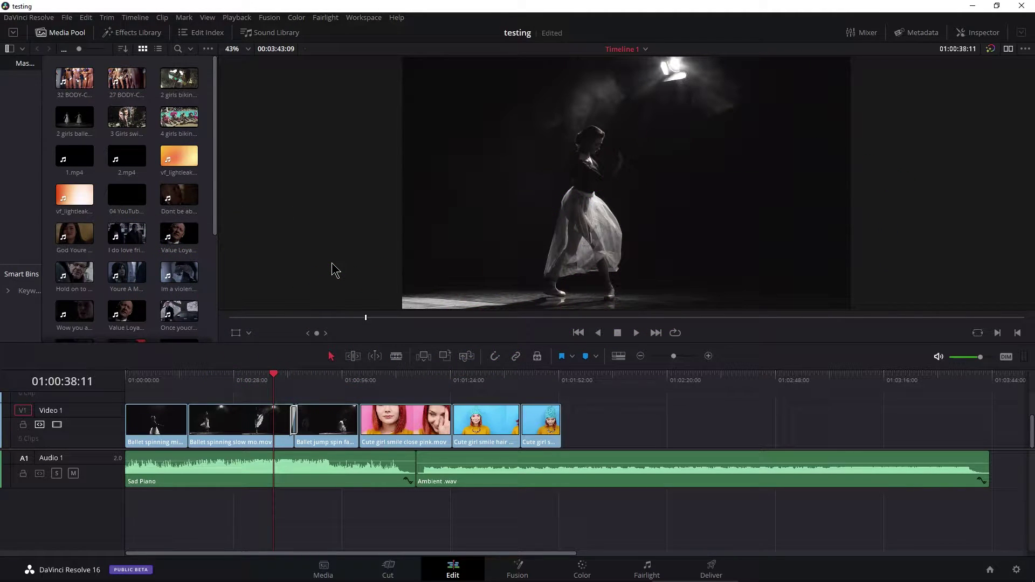
Trim the Ballet clip's head and tail at 01:00:27:10, then undo and drag its end back
{"action": "left_click", "coordinate": [232, 377]}
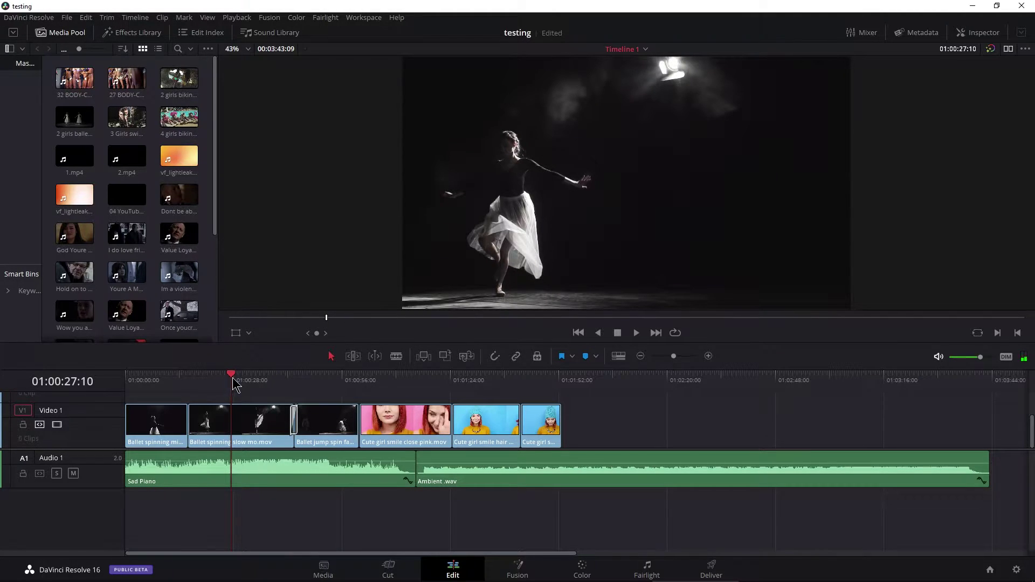
{"action": "key", "text": "shift+bracketleft"}
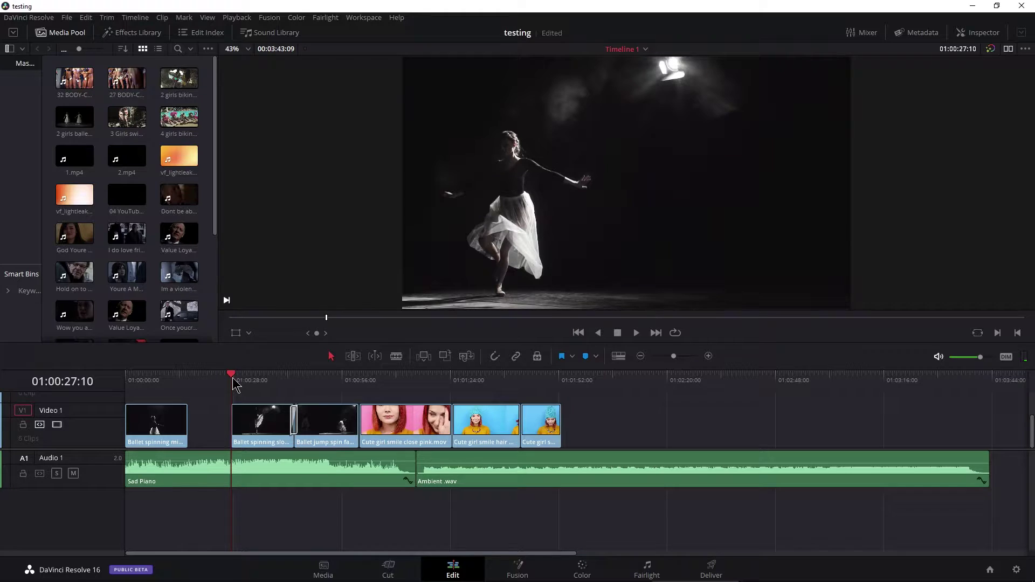
{"action": "key", "text": "ctrl+z"}
{"action": "key", "text": "shift+bracketright"}
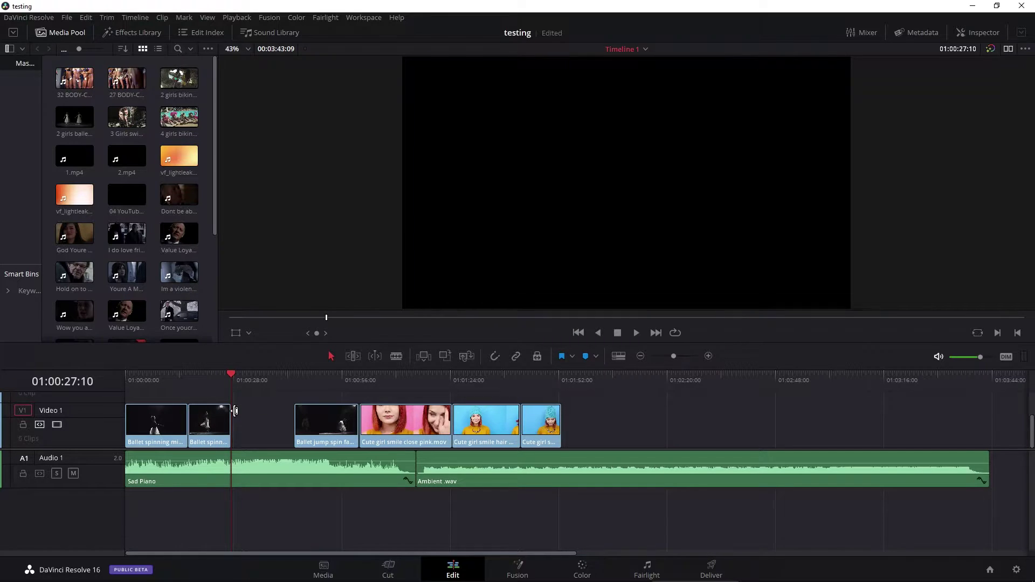
{"action": "left_click_drag", "start_coordinate": [236, 411], "coordinate": [294, 407]}
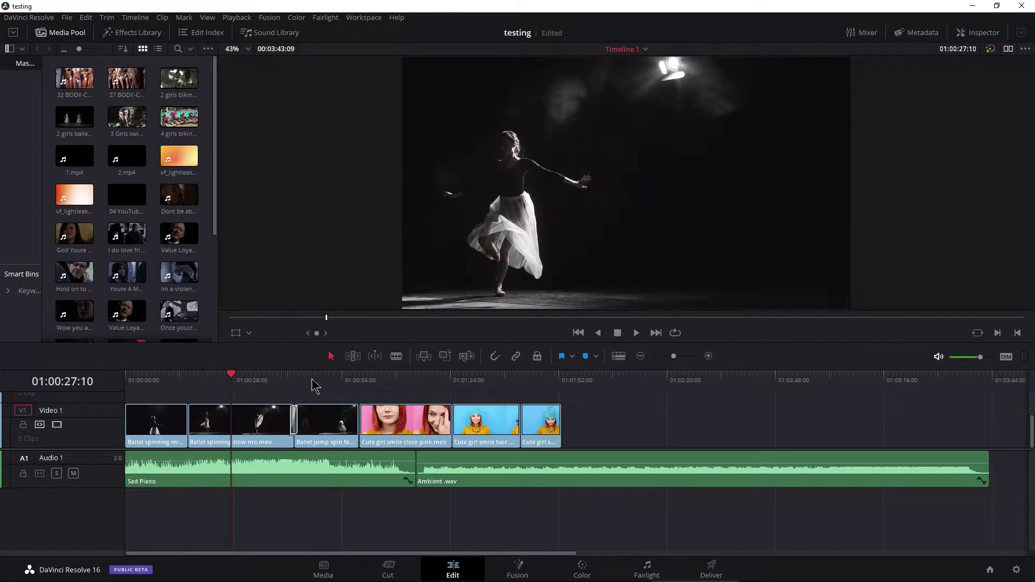
In Trim Edit mode, ripple the ballet clip's start and end to the playhead, undoing each
{"action": "left_click", "coordinate": [353, 356]}
{"action": "key", "text": "shift+bracketleft"}
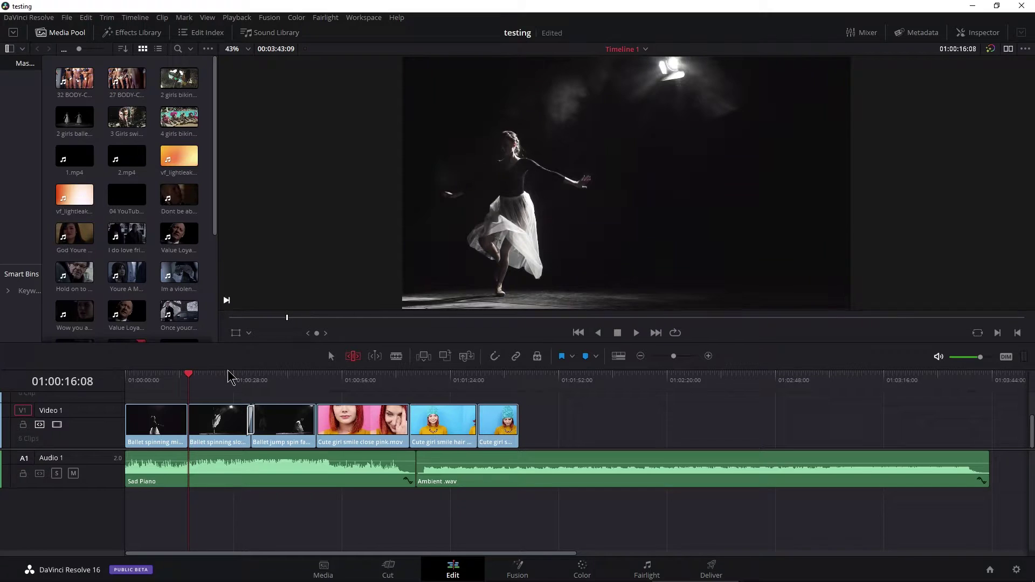
{"action": "key", "text": "ctrl+z"}
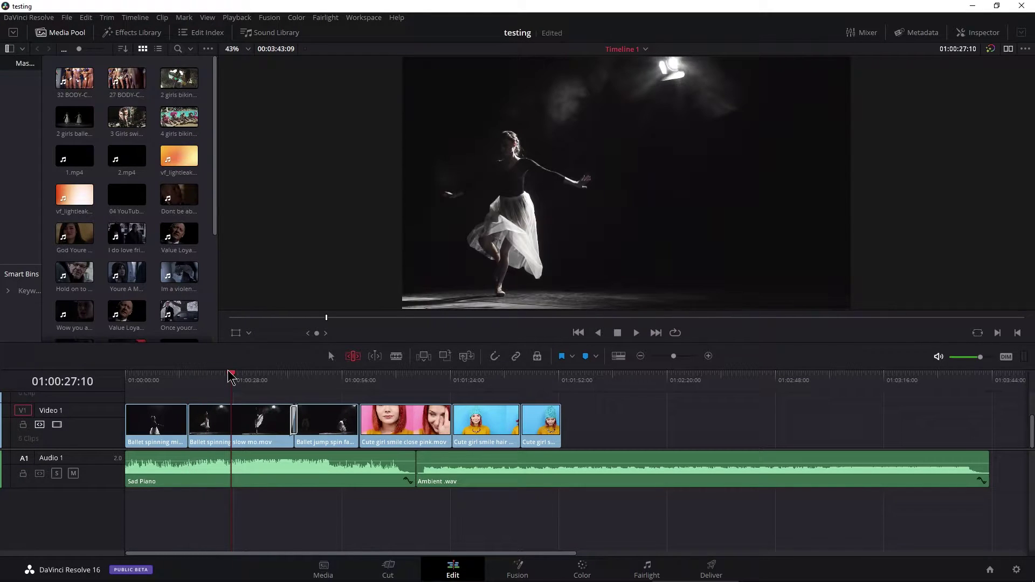
{"action": "key", "text": "shift+bracketright"}
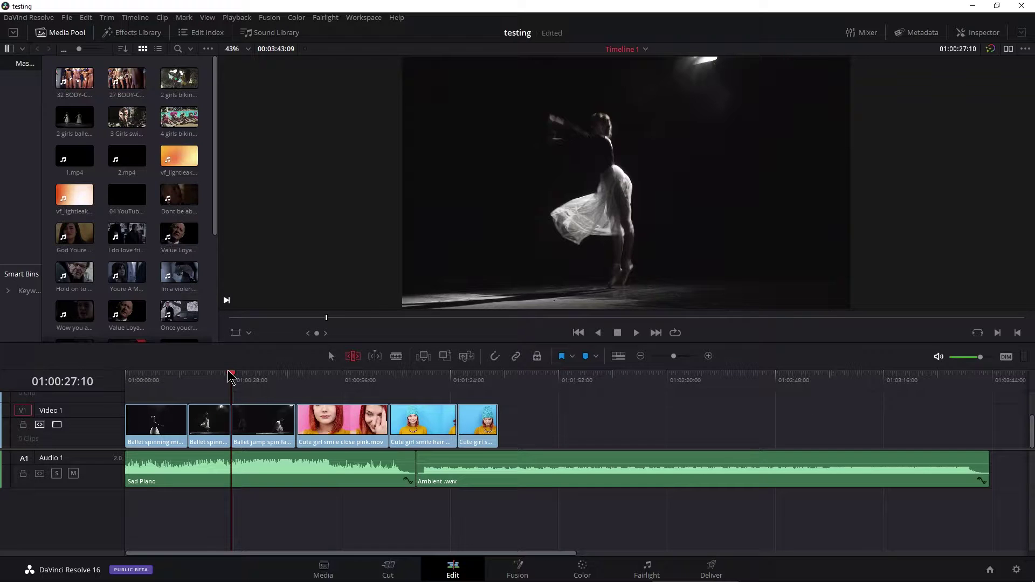
{"action": "key", "text": "ctrl+z"}
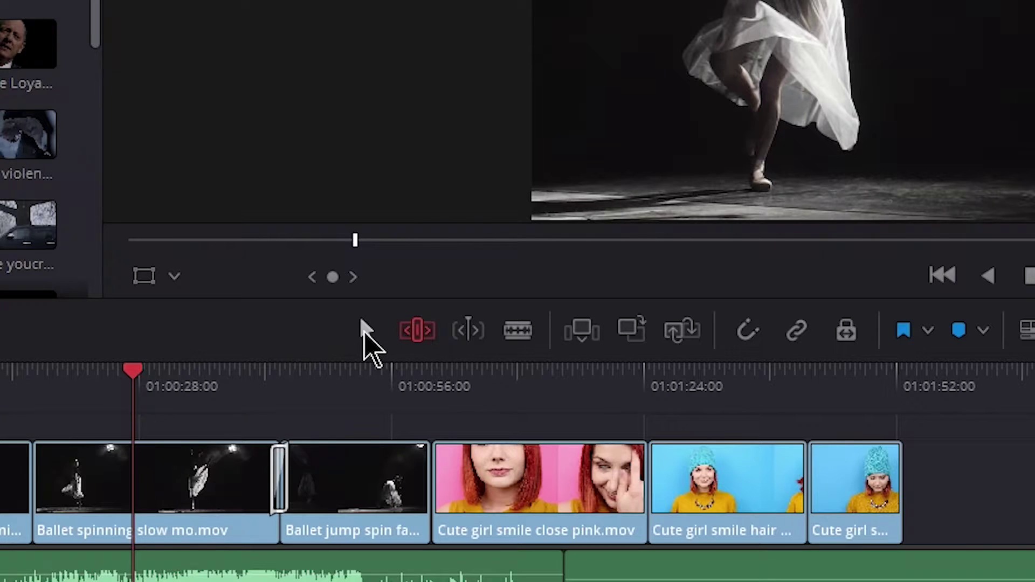
Toggle between Trim Edit and Selection modes, finishing in normal Selection mode
{"action": "left_click", "coordinate": [361, 332]}
{"action": "left_click", "coordinate": [408, 328]}
{"action": "left_click", "coordinate": [363, 328]}
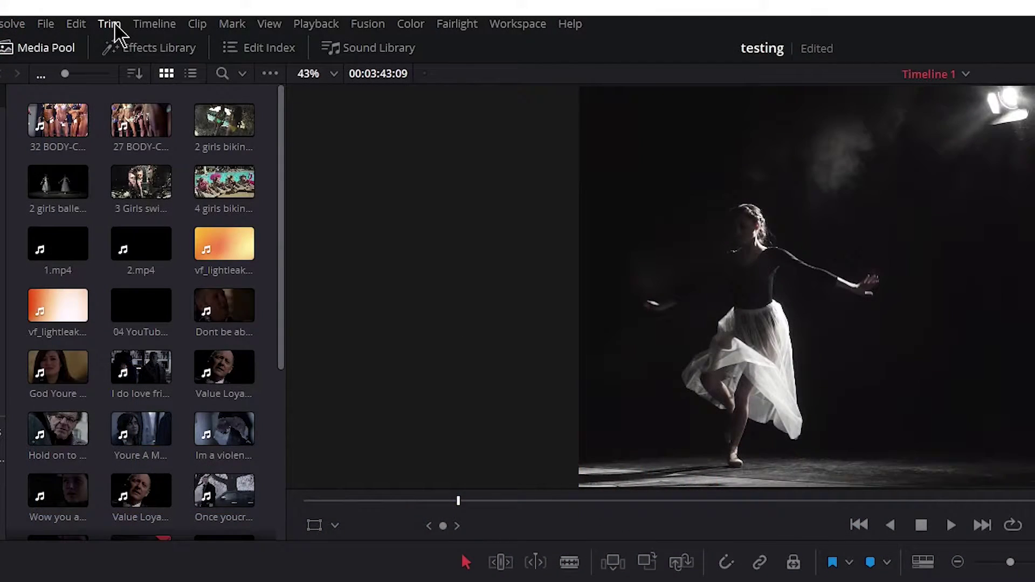
{"action": "left_click", "coordinate": [111, 25]}
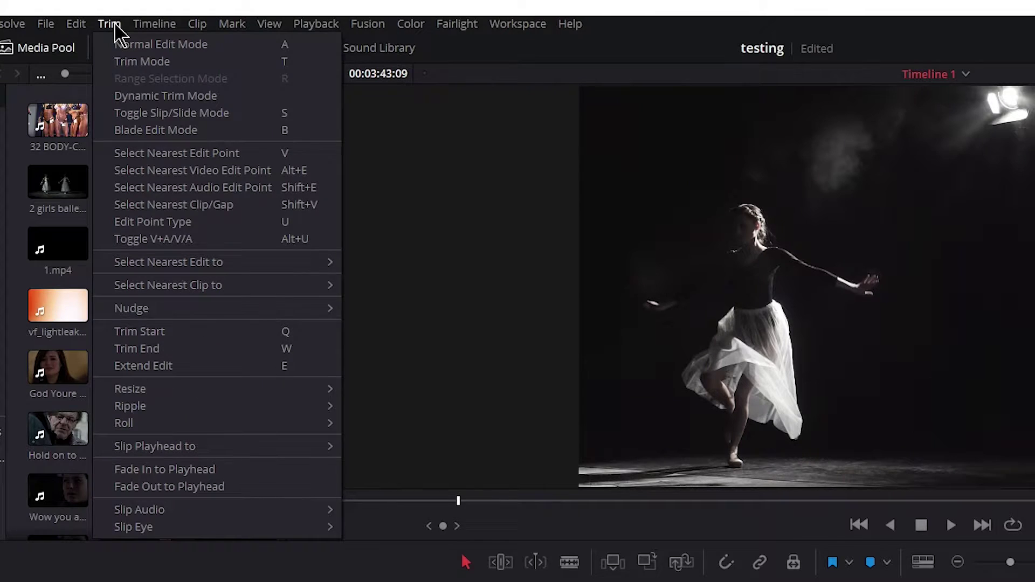
{"action": "mouse_move", "coordinate": [180, 404]}
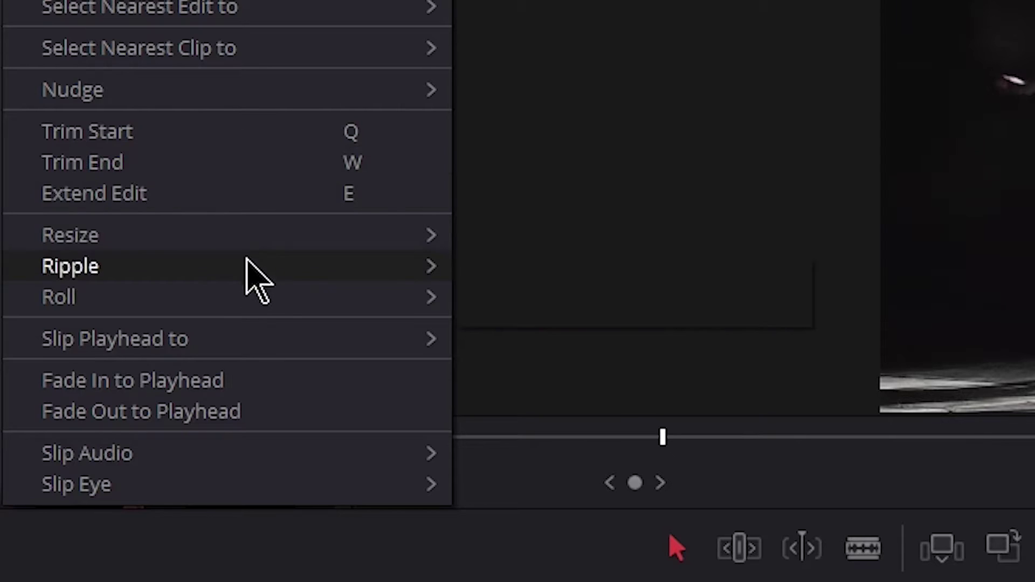
{"action": "mouse_move", "coordinate": [255, 279]}
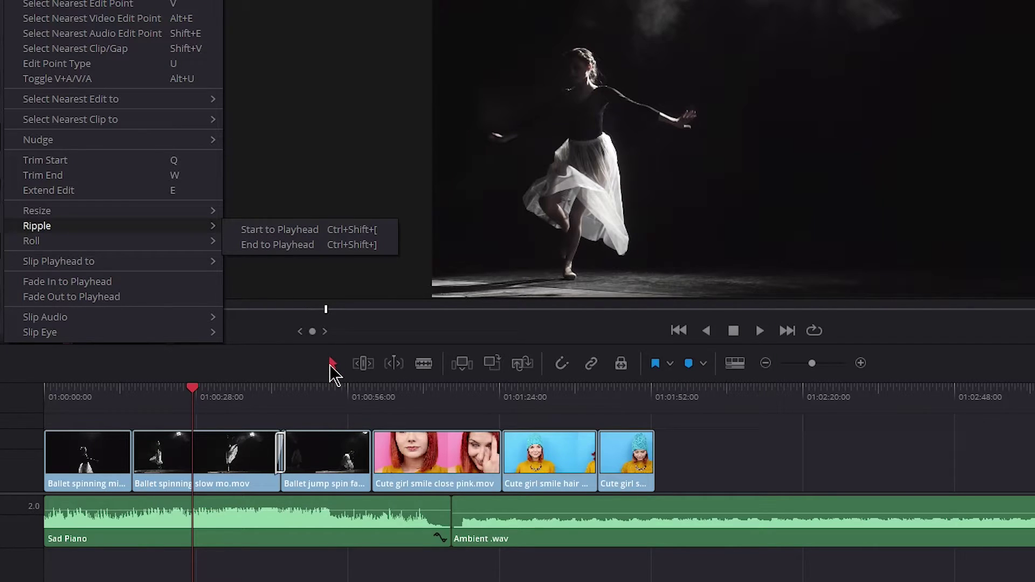
{"action": "left_click", "coordinate": [334, 235]}
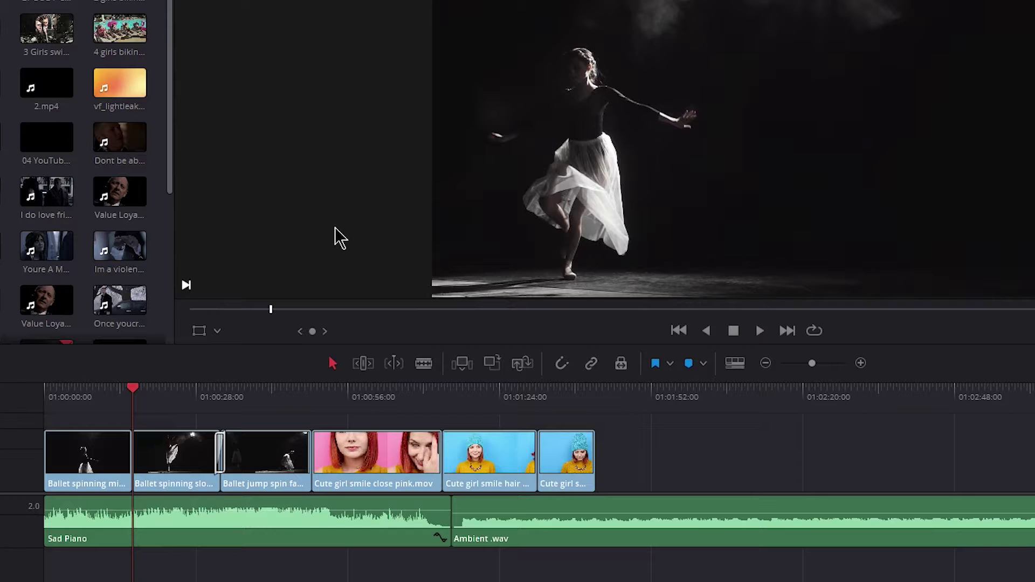
{"action": "key", "text": "ctrl+z"}
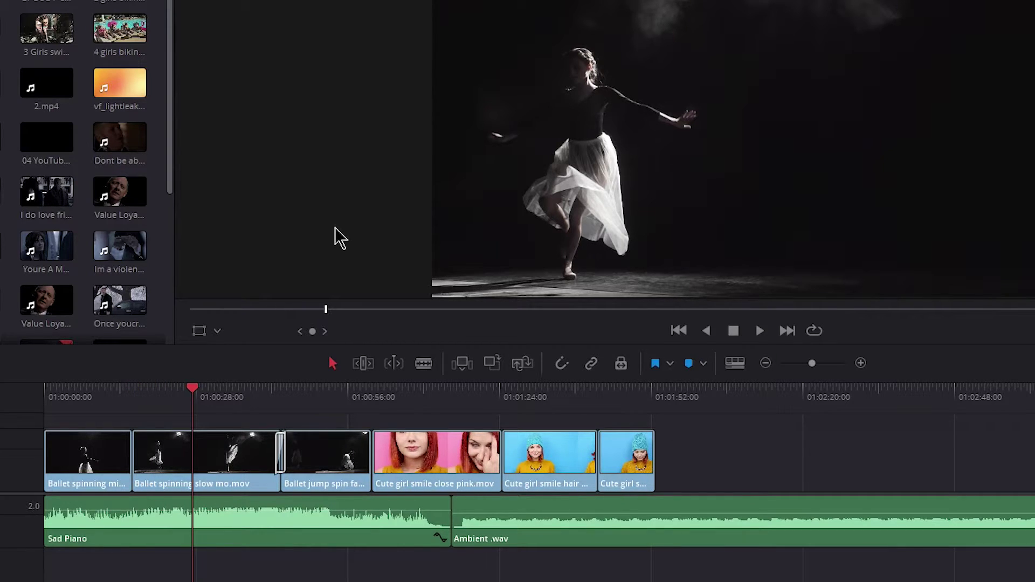
{"action": "key", "text": "ctrl+shift+bracketleft"}
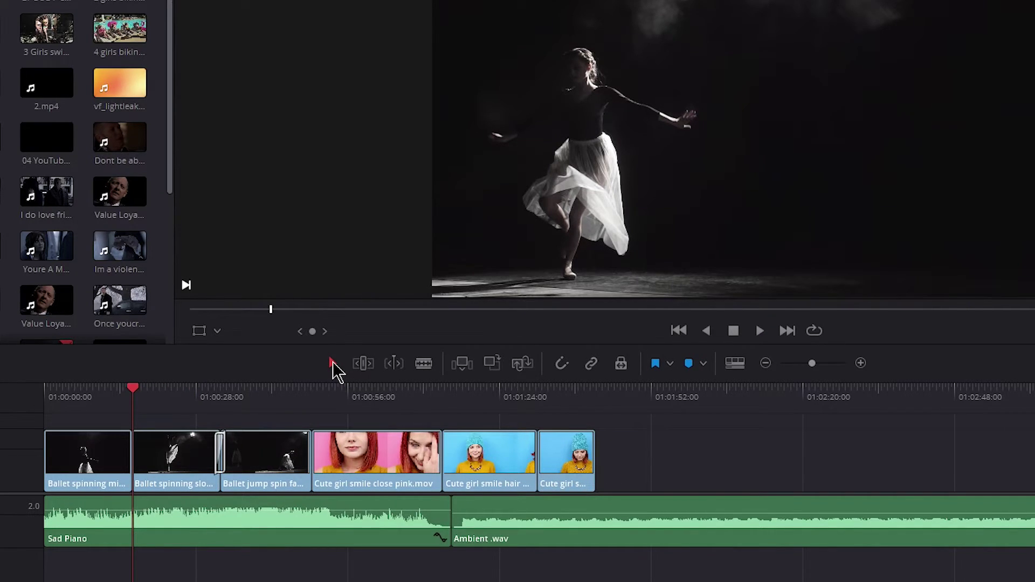
{"action": "key", "text": "ctrl+z"}
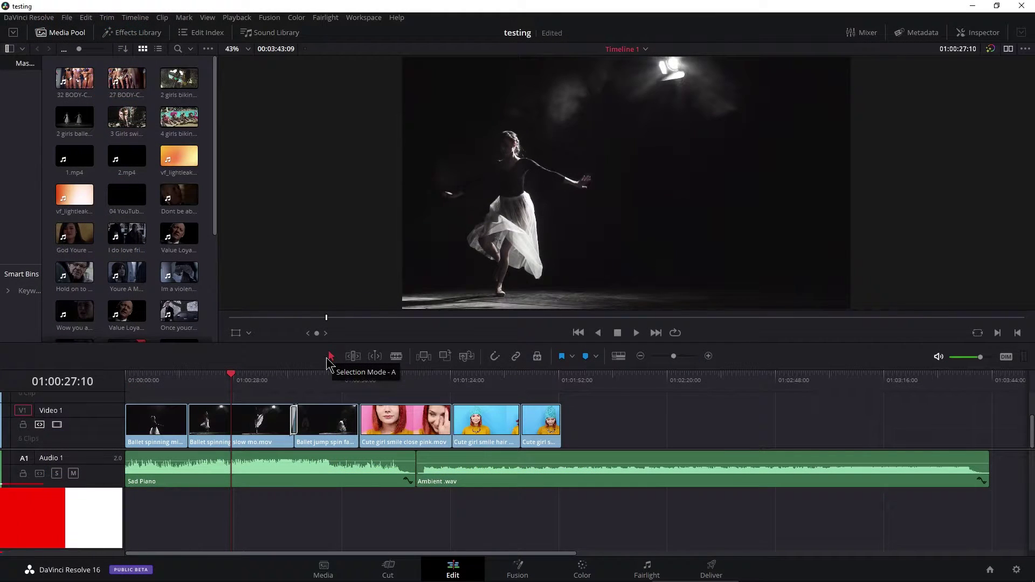
Open Keyboard Customization and find the Ctrl+Shift+[ command, Ripple Start to Playhead
{"action": "left_click", "coordinate": [33, 19]}
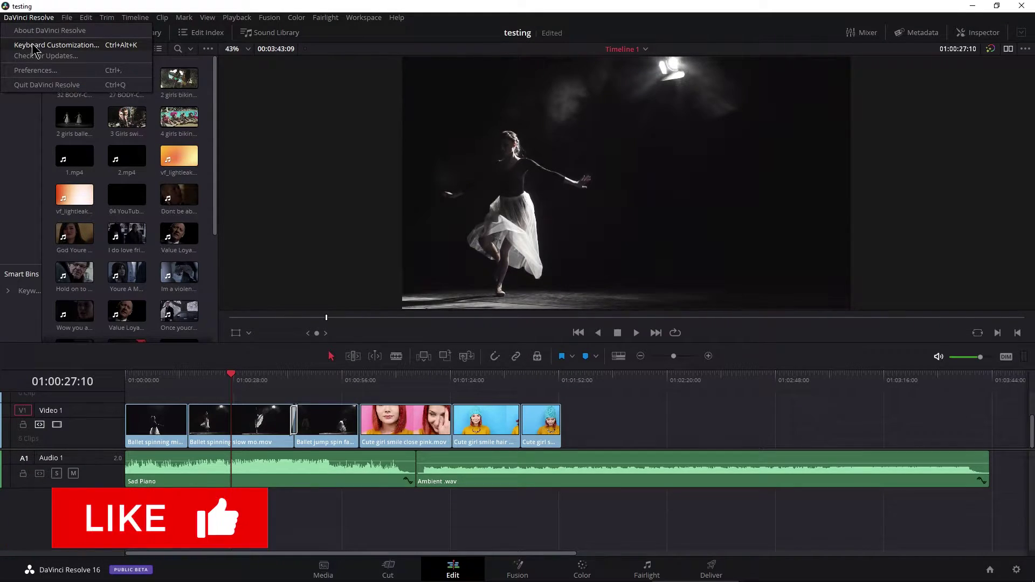
{"action": "left_click", "coordinate": [57, 45]}
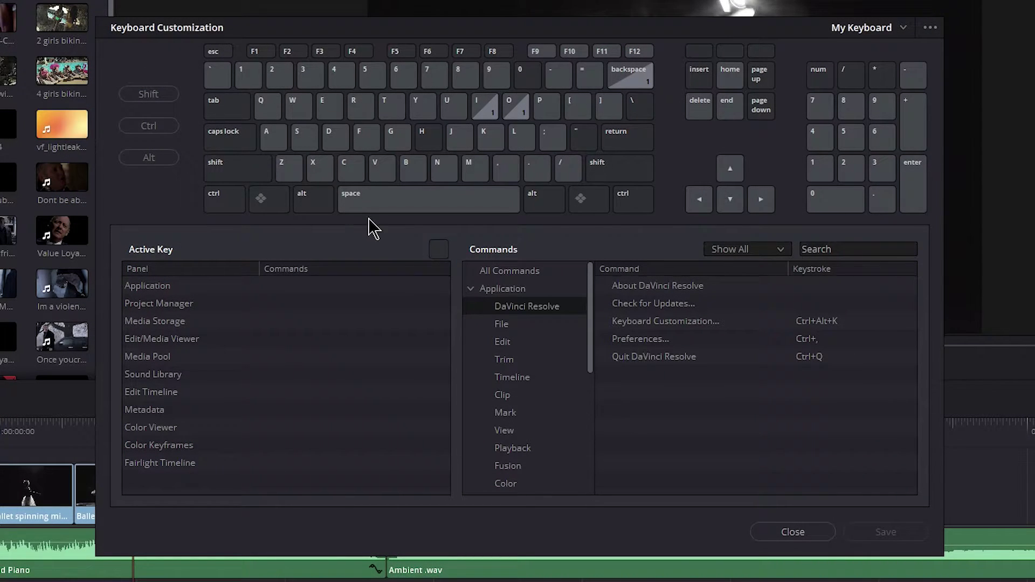
{"action": "left_click", "coordinate": [222, 201]}
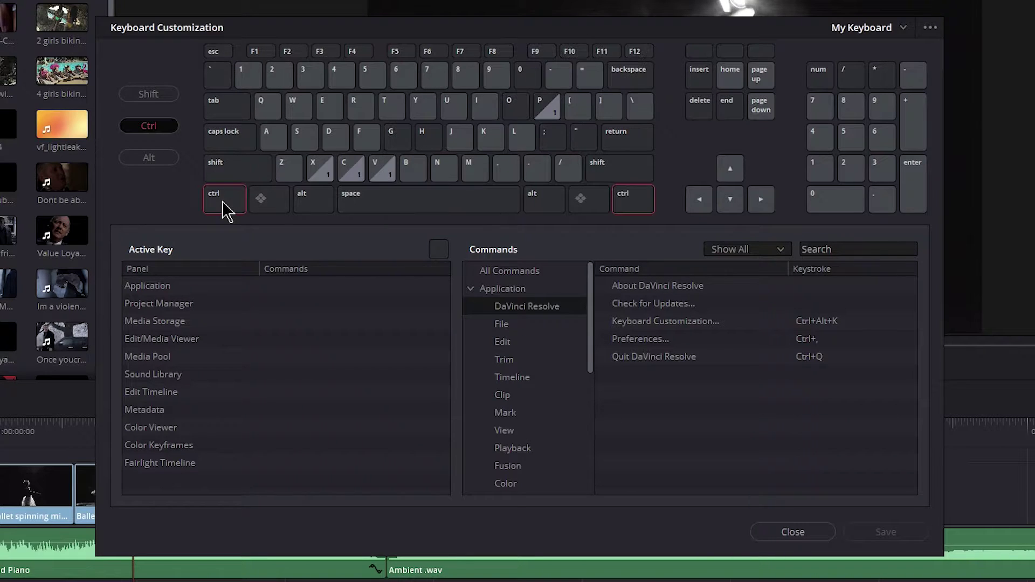
{"action": "left_click", "coordinate": [226, 167]}
{"action": "left_click", "coordinate": [576, 107]}
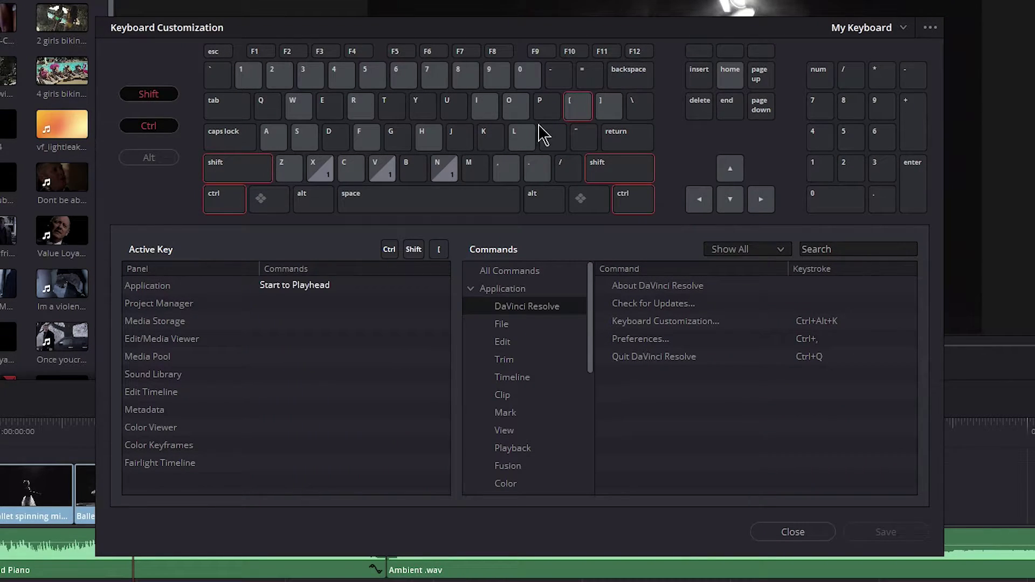
{"action": "left_click", "coordinate": [303, 285]}
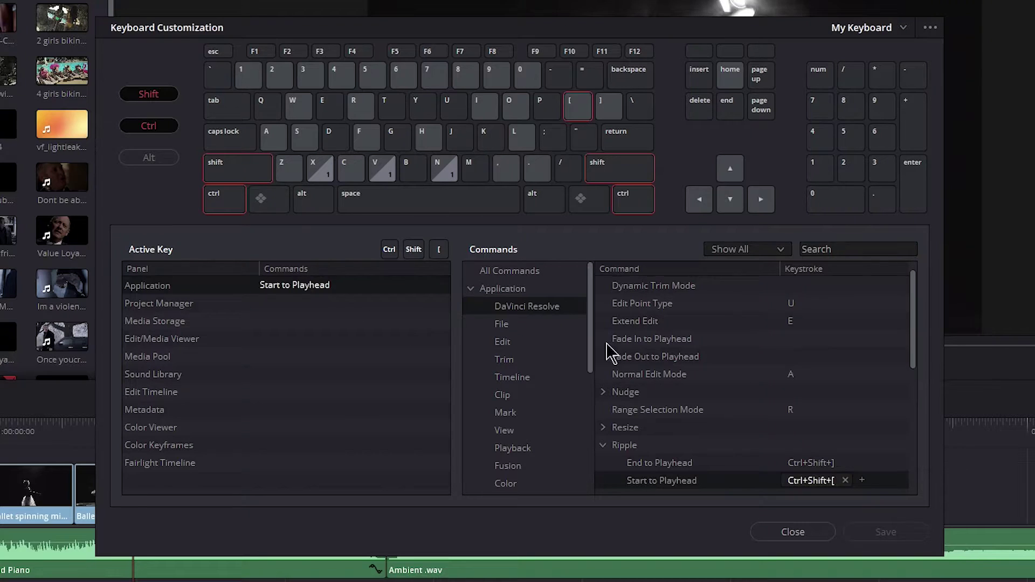
{"action": "scroll", "coordinate": [701, 372], "scroll_direction": "down", "scroll_amount": 3}
{"action": "scroll", "coordinate": [754, 415], "scroll_direction": "up", "scroll_amount": 1}
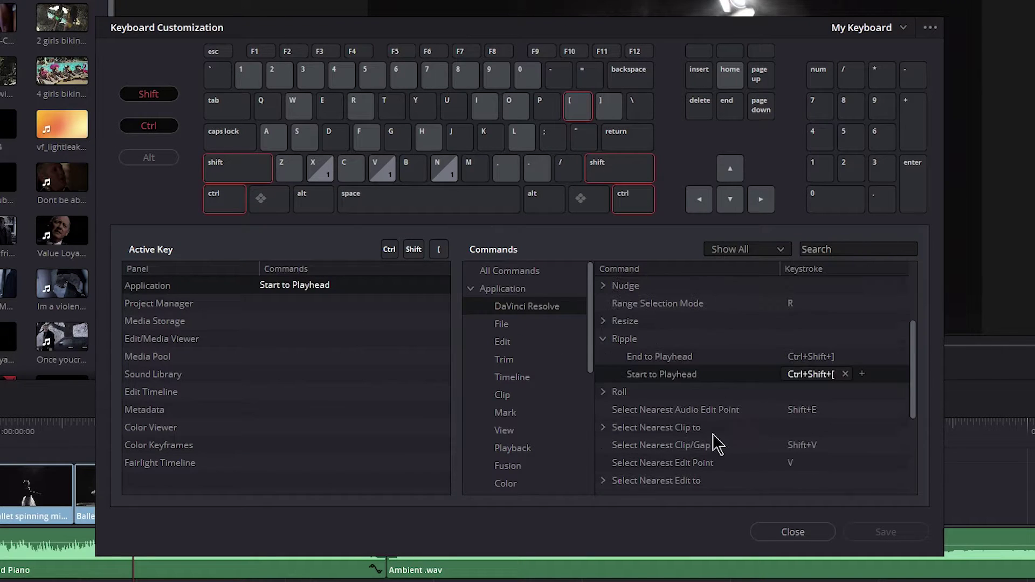
Clear Start to Playhead's shortcut and try Q, declining the Trim Start conflict, then E
{"action": "left_click", "coordinate": [845, 375]}
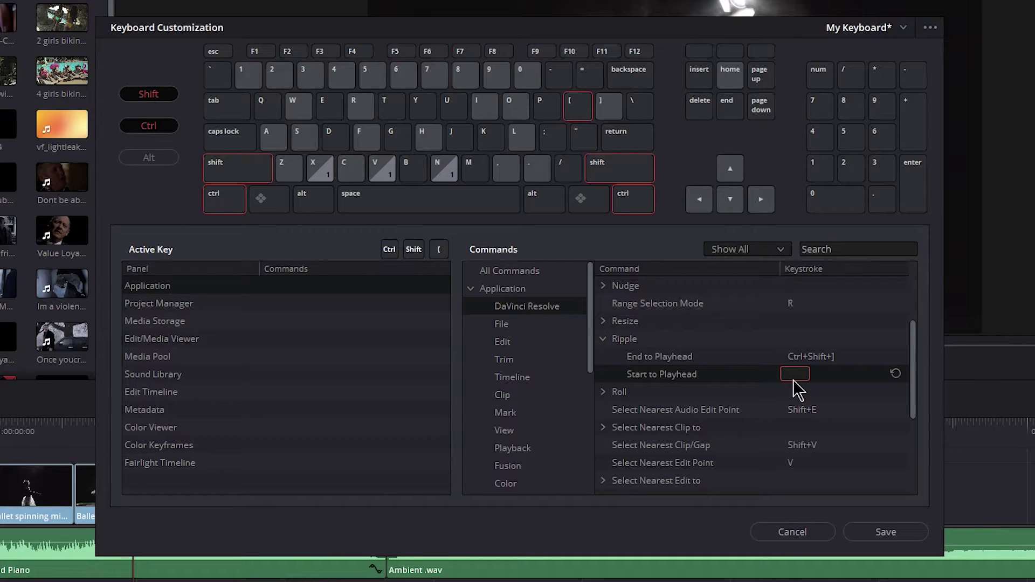
{"action": "key", "text": "q"}
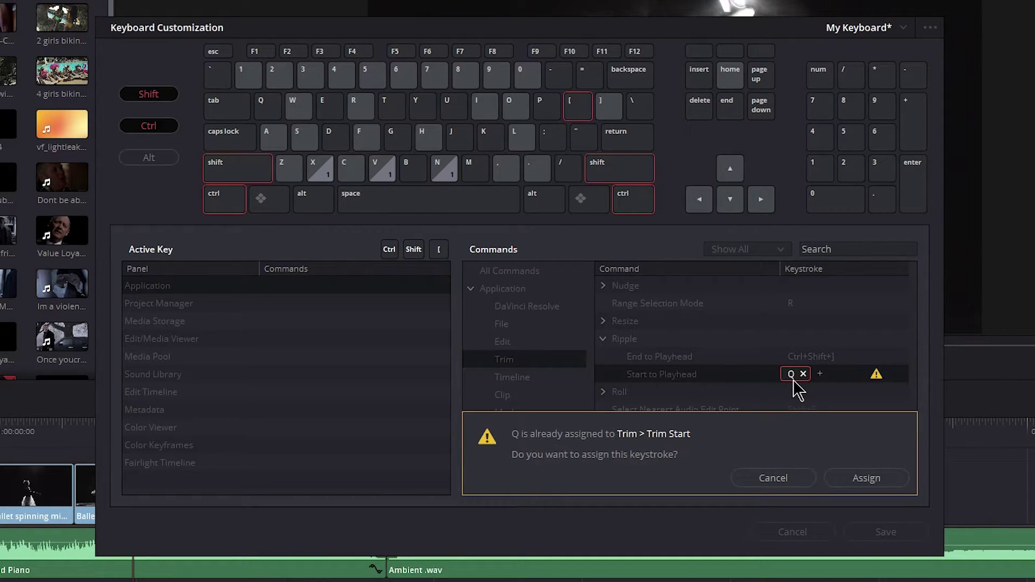
{"action": "left_click", "coordinate": [788, 477]}
{"action": "left_click", "coordinate": [837, 374]}
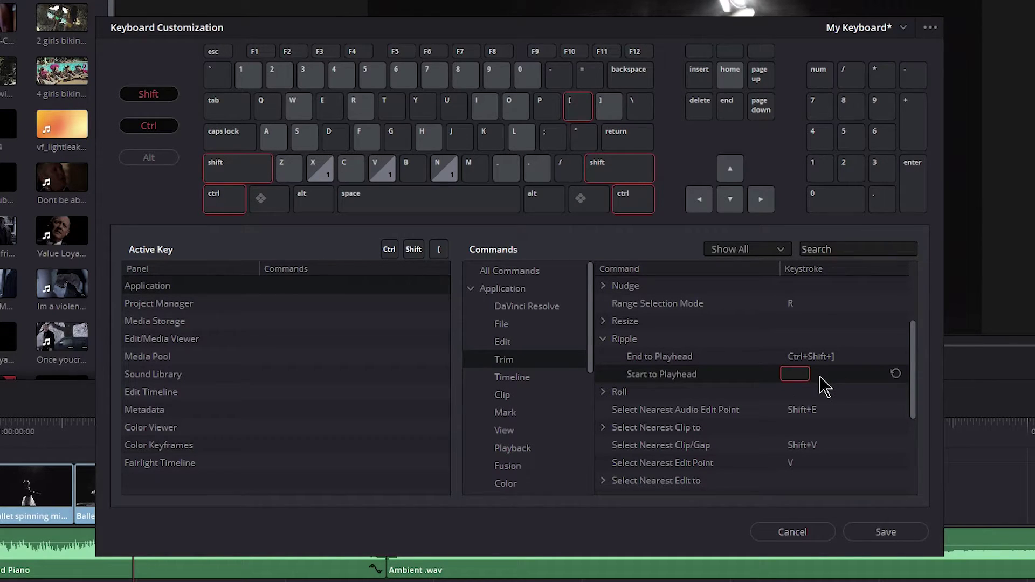
{"action": "key", "text": "e"}
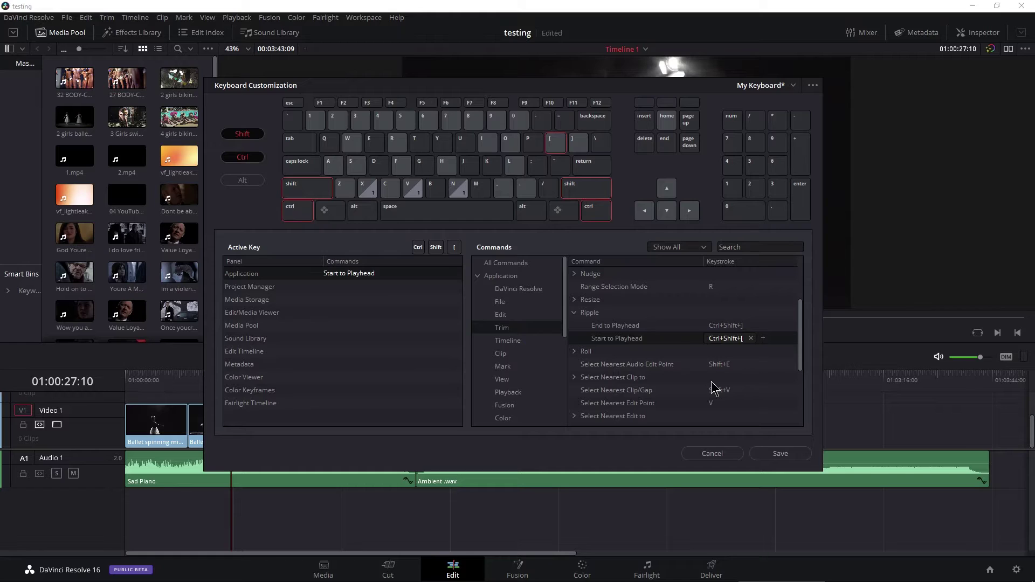
Cancel and discard the shortcut edits, toggle Trim Edit mode, then try the ripple trim shortcut
{"action": "left_click", "coordinate": [697, 453]}
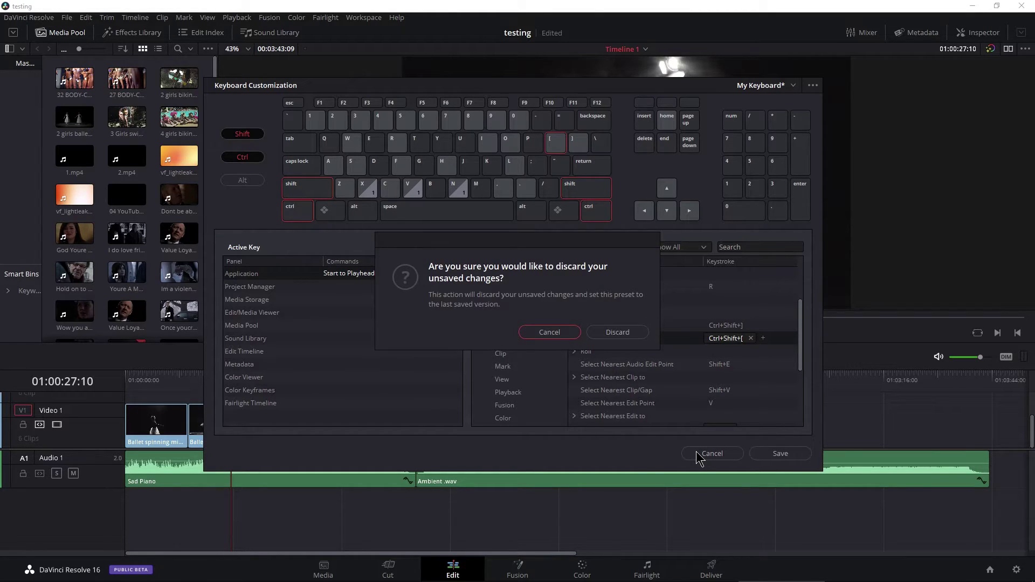
{"action": "left_click", "coordinate": [624, 335]}
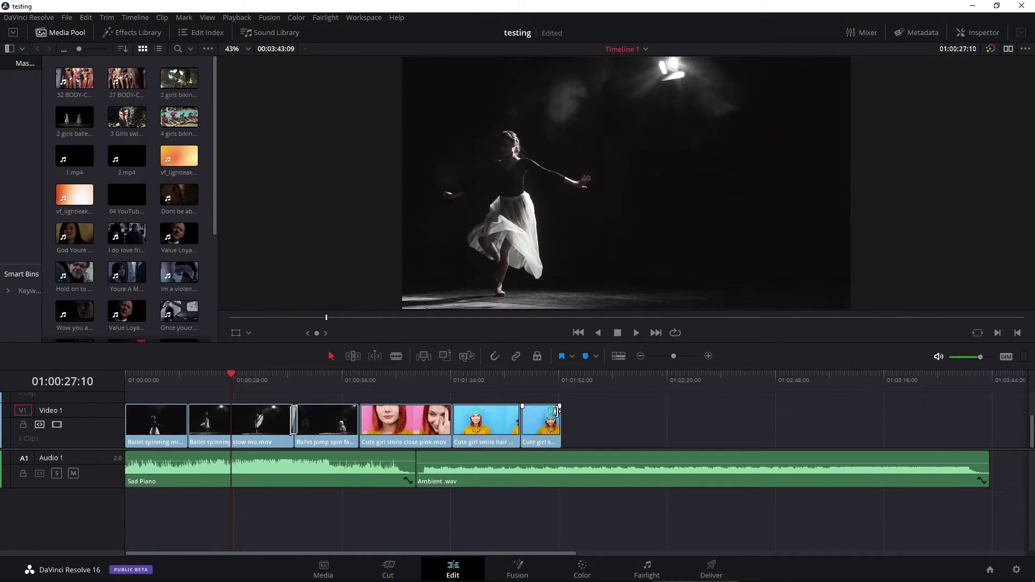
{"action": "left_click", "coordinate": [351, 358]}
{"action": "left_click", "coordinate": [328, 360]}
{"action": "key", "text": "ctrl+z"}
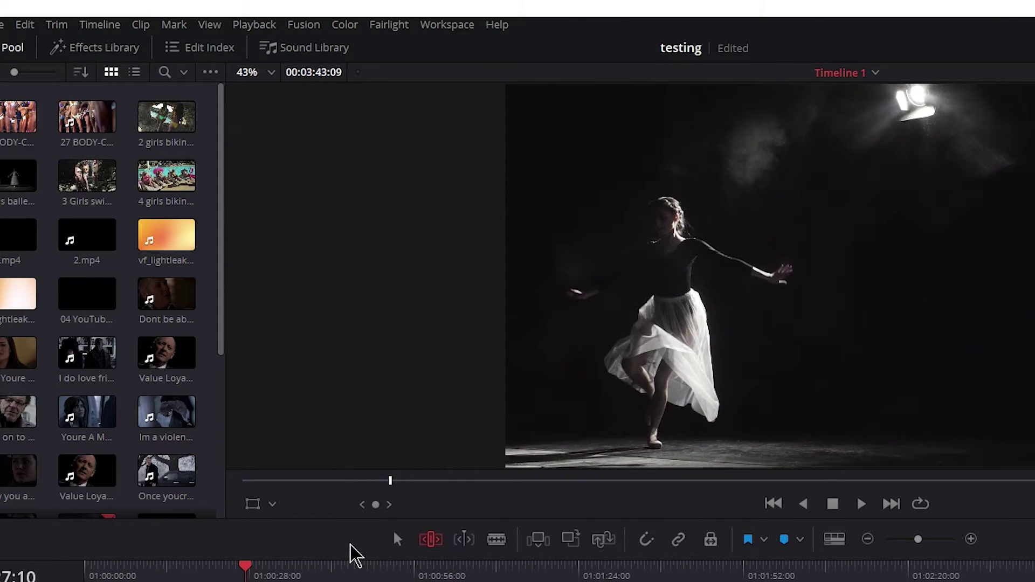
Apply Trim > Resize > Start to Playhead to the second clip, then undo it
{"action": "left_click", "coordinate": [56, 24]}
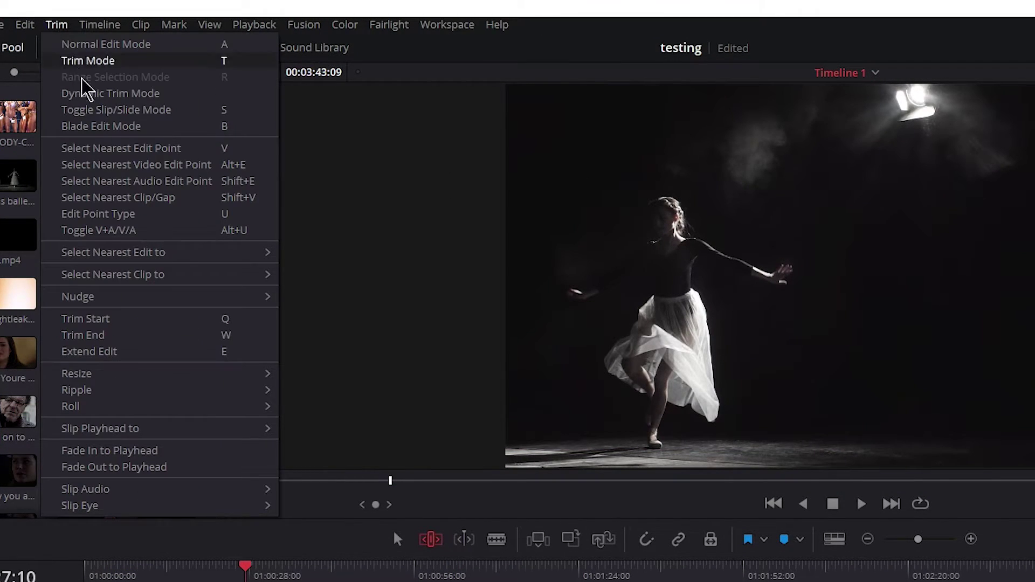
{"action": "mouse_move", "coordinate": [132, 377]}
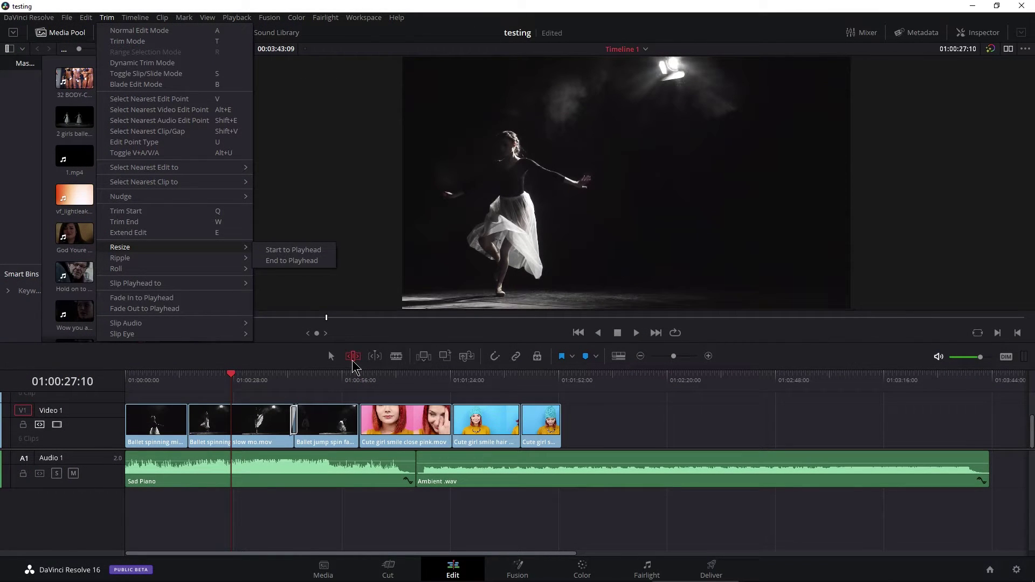
{"action": "left_click", "coordinate": [296, 250]}
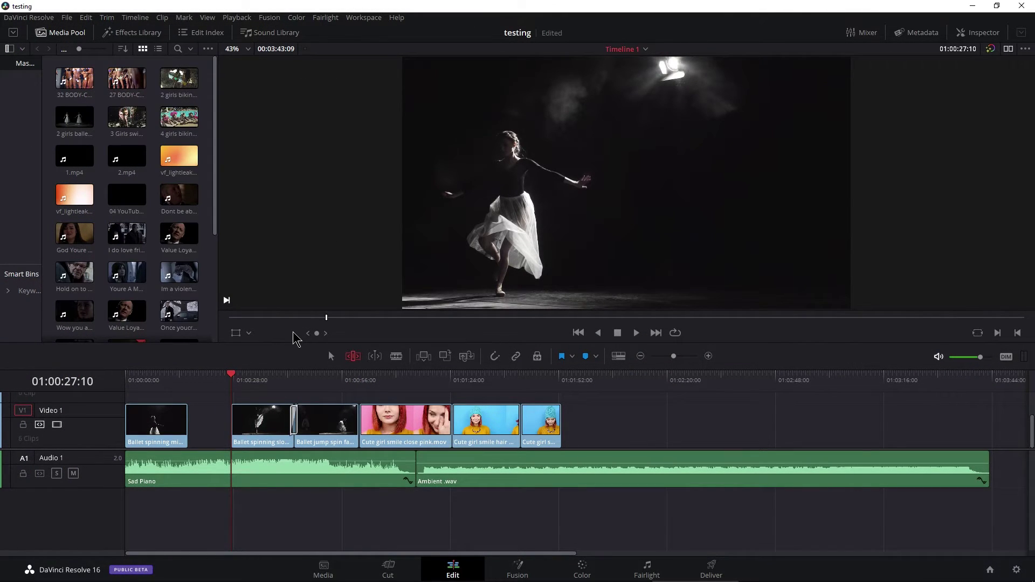
{"action": "key", "text": "ctrl+z"}
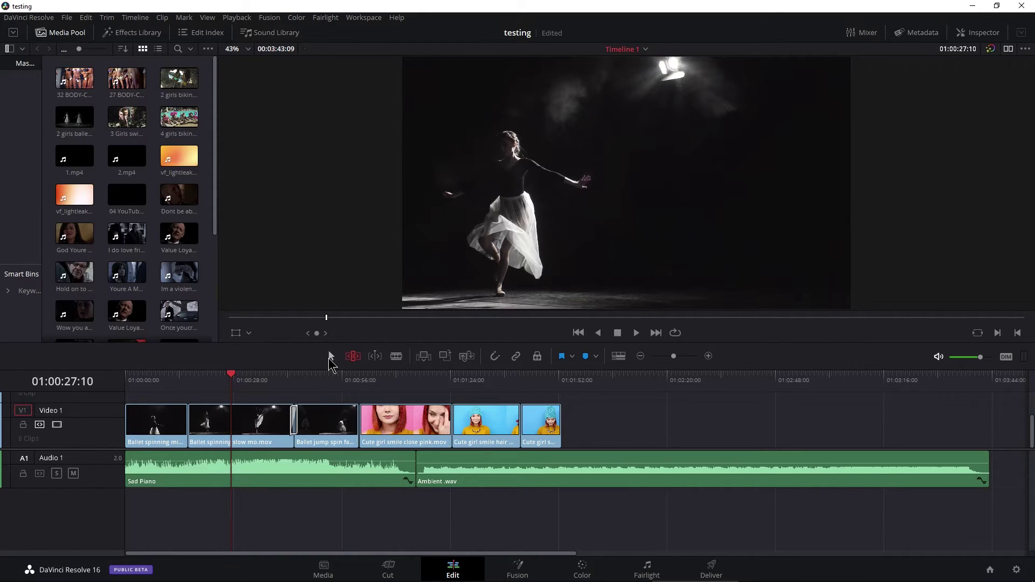
Trim and undo the slow-mo clip's start, then ripple its end to the playhead in Trim Edit mode
{"action": "left_click", "coordinate": [329, 360]}
{"action": "key", "text": "shift+bracketleft"}
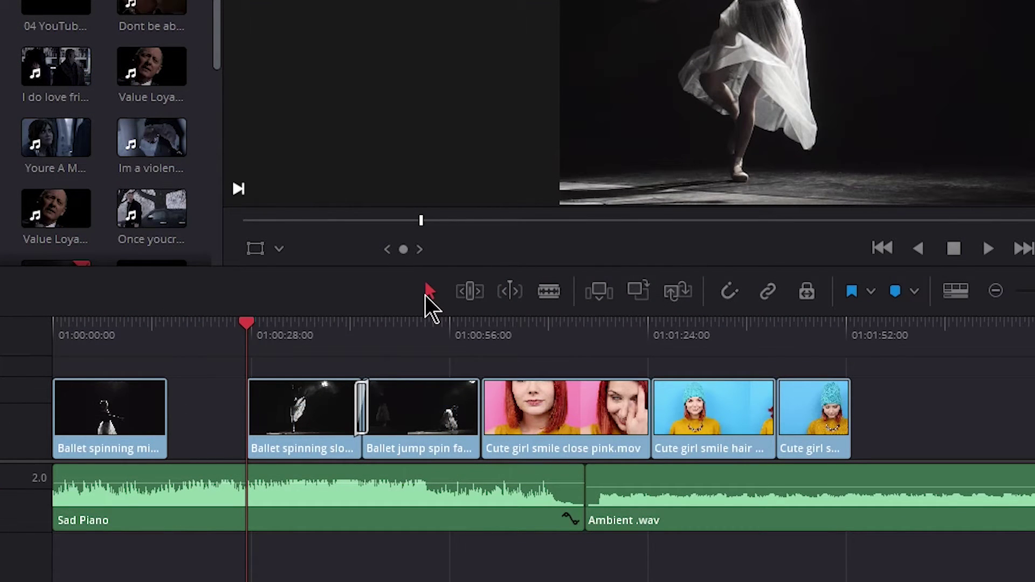
{"action": "key", "text": "ctrl+z"}
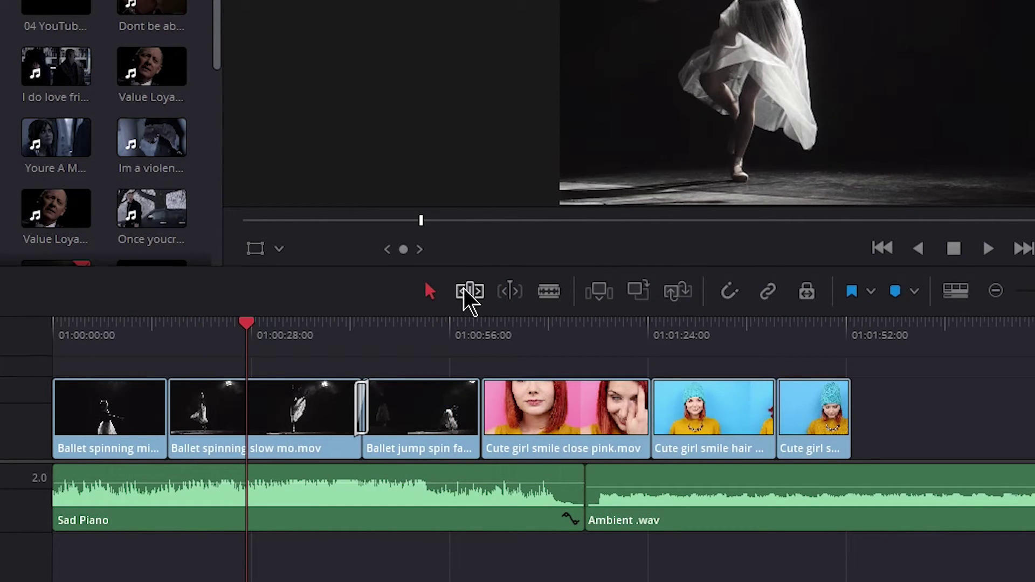
{"action": "left_click", "coordinate": [467, 294]}
{"action": "key", "text": "ctrl+z"}
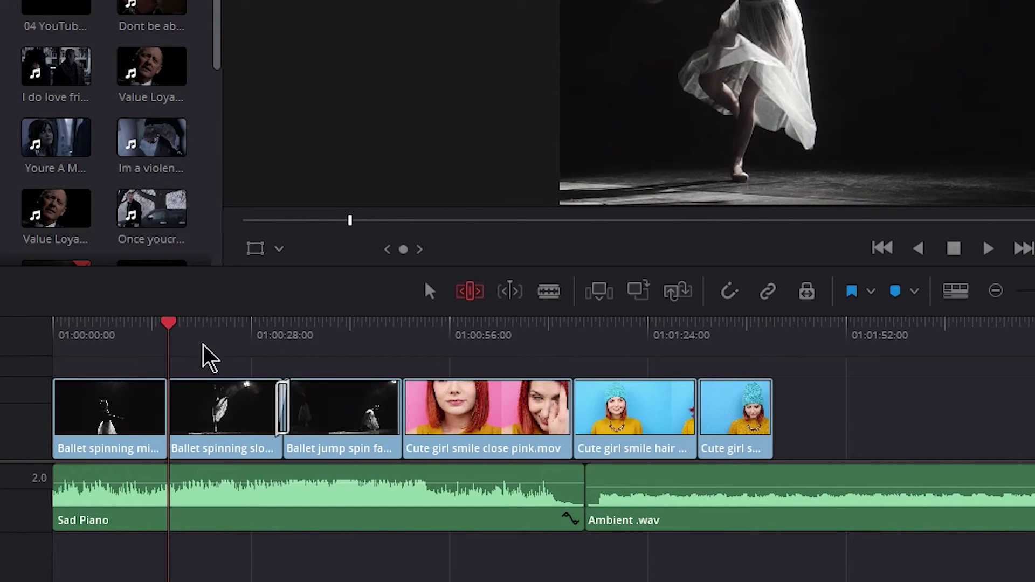
{"action": "left_click", "coordinate": [226, 333]}
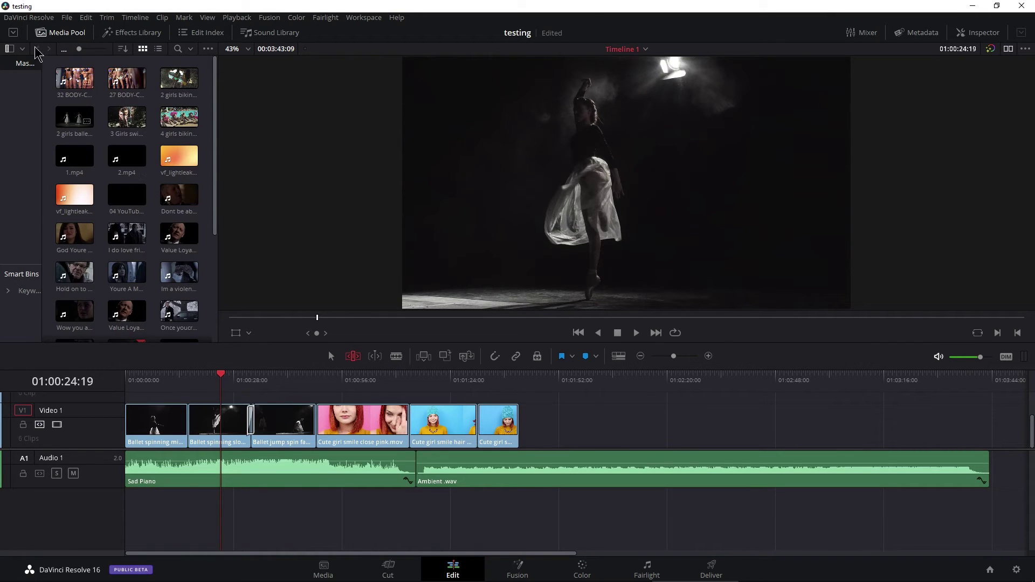
{"action": "left_click", "coordinate": [23, 18]}
{"action": "left_click", "coordinate": [24, 45]}
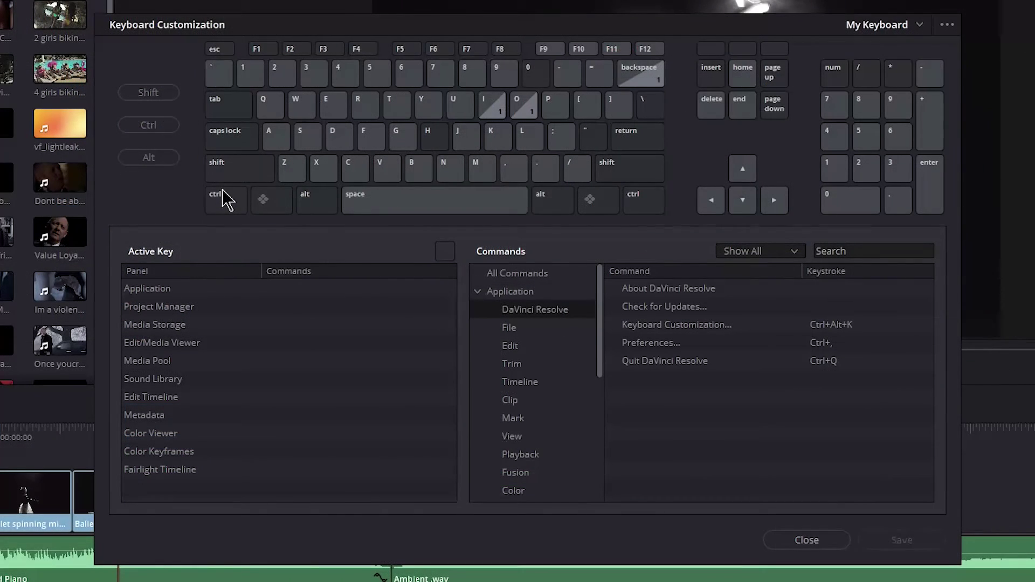
{"action": "left_click", "coordinate": [296, 207]}
{"action": "left_click", "coordinate": [297, 188]}
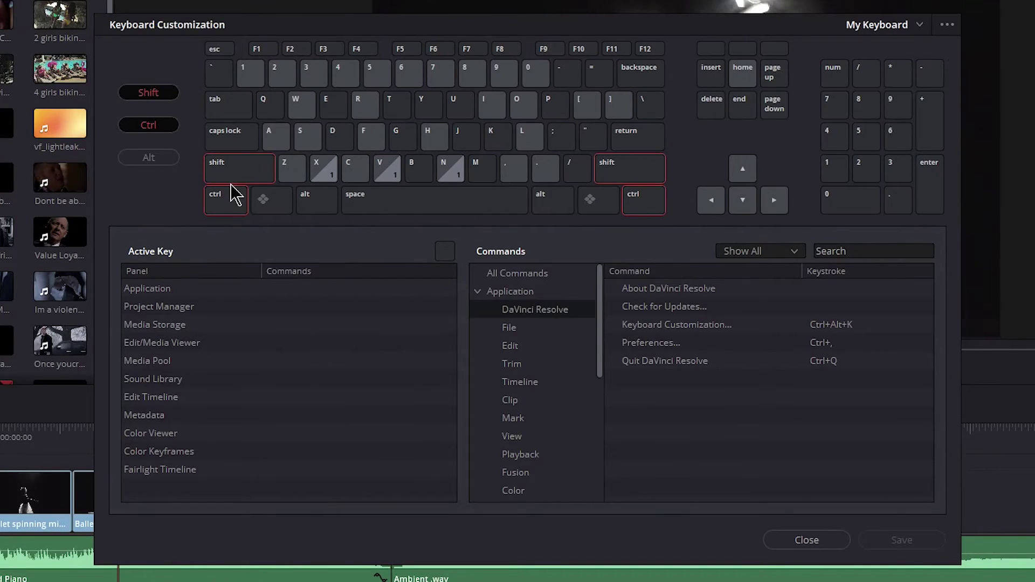
{"action": "left_click", "coordinate": [588, 106]}
{"action": "left_click", "coordinate": [318, 296]}
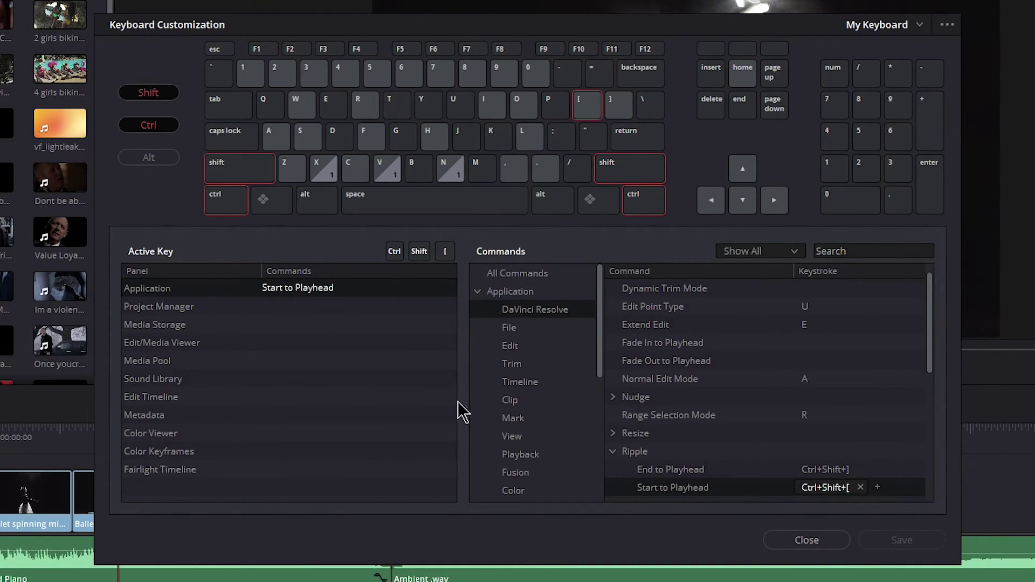
{"action": "left_click", "coordinate": [680, 473]}
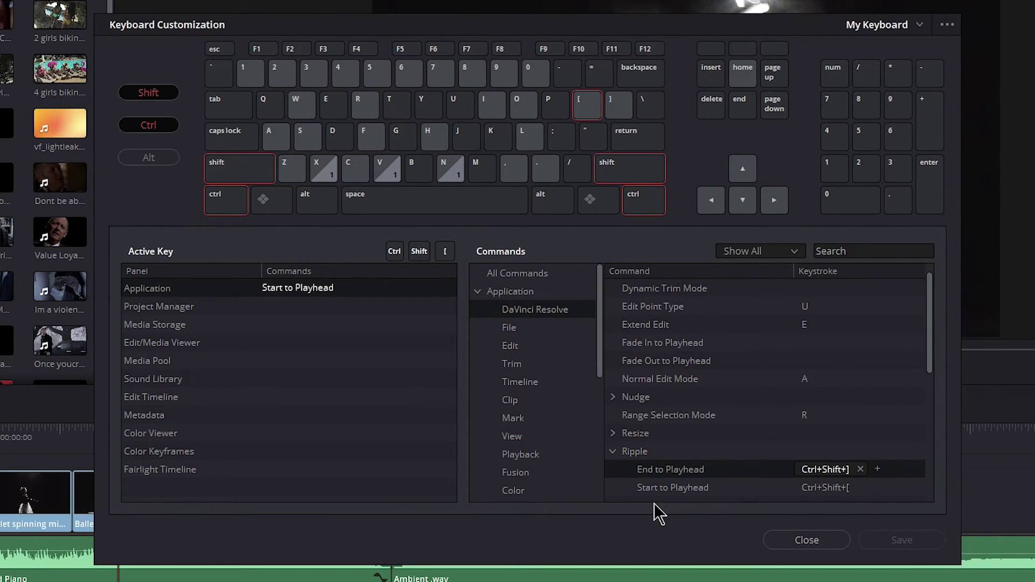
{"action": "left_click", "coordinate": [798, 548]}
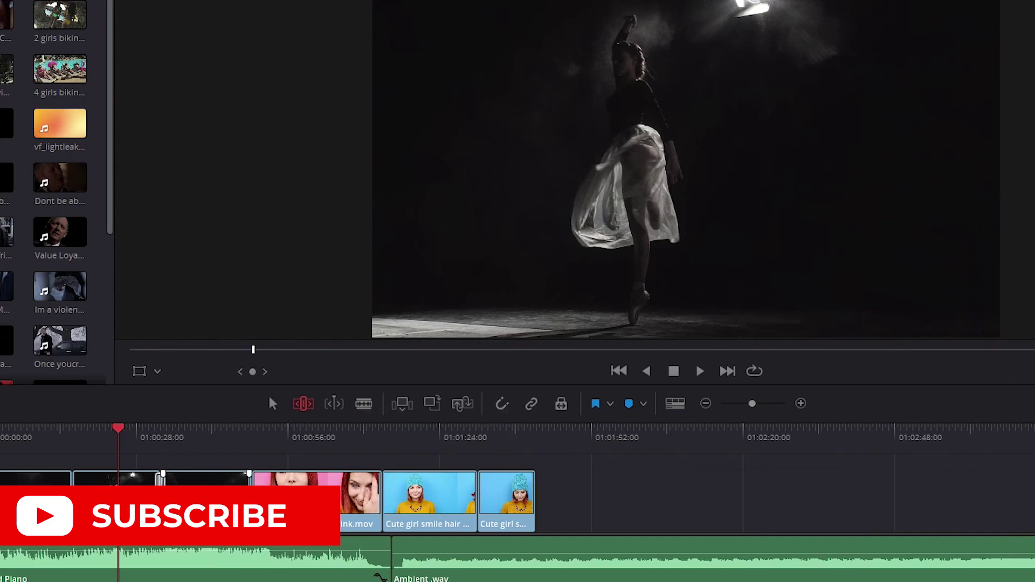